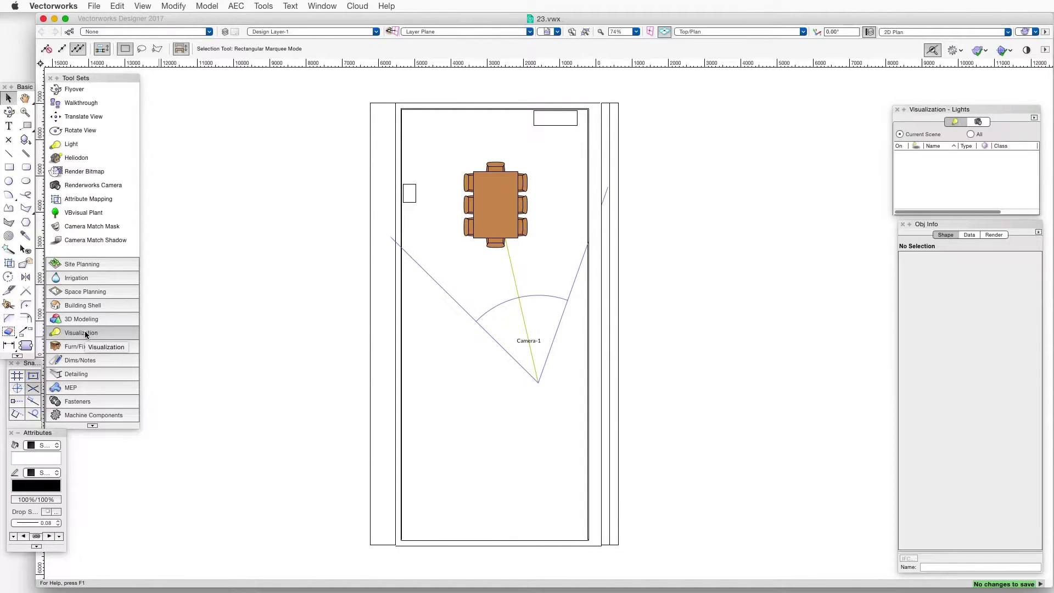
Activate the Light tool in Custom Light mode from the Visualization tool set.
click(72, 144)
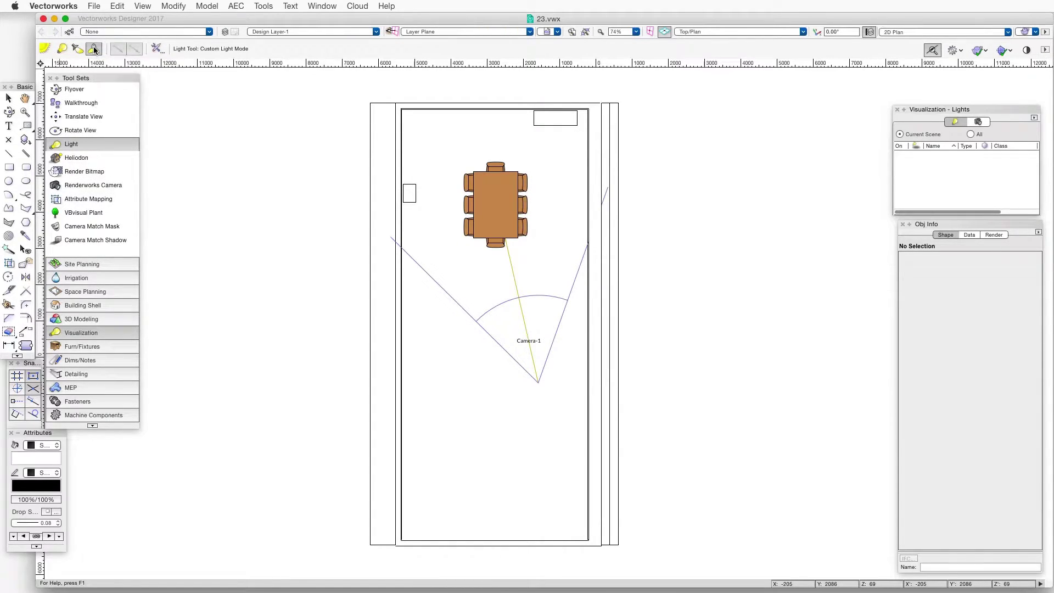
Load 1.ies from the exercise folder as the custom light's distribution file.
click(158, 49)
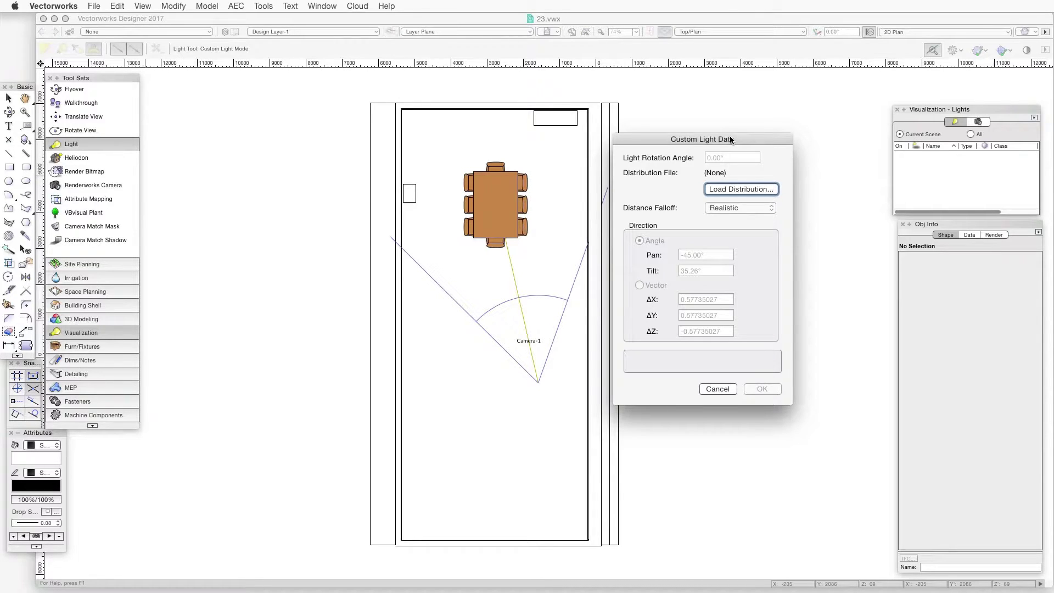
mouse_move(730, 140)
mouse_down()
mouse_move(358, 132)
mouse_move(306, 122)
mouse_up()
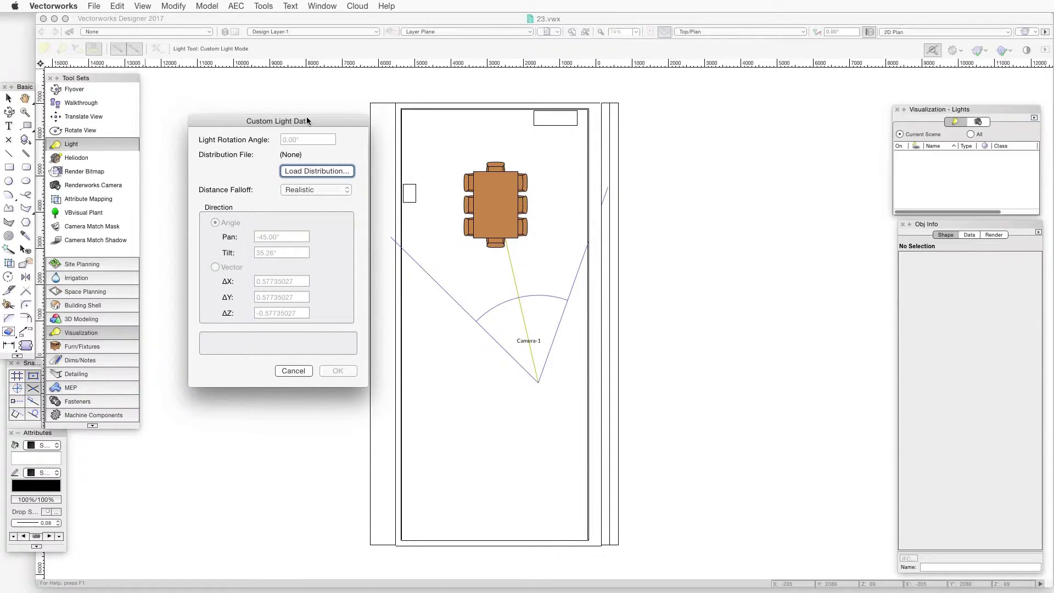
click(328, 172)
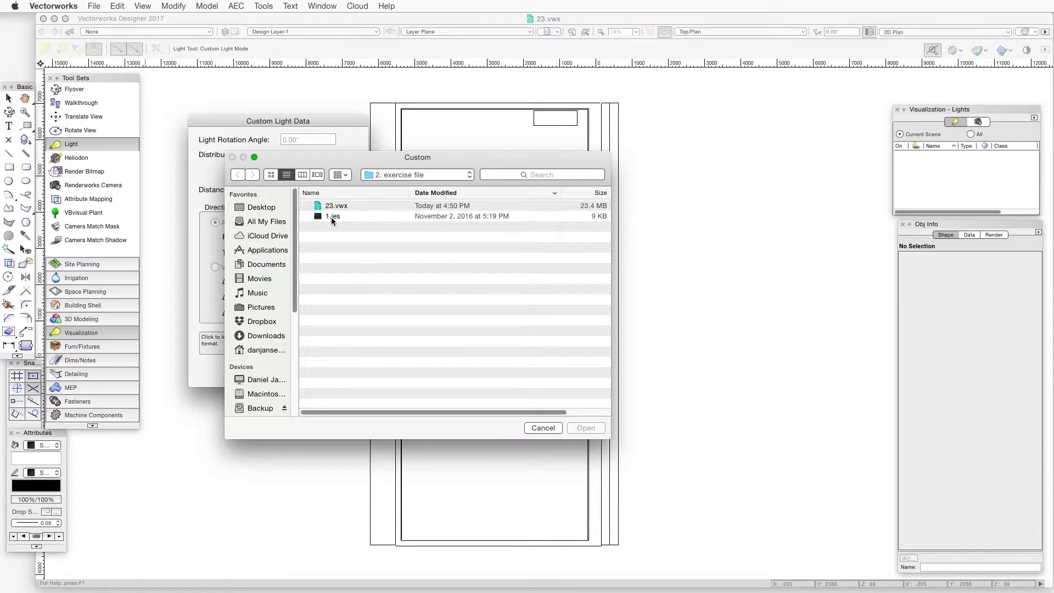
click(335, 216)
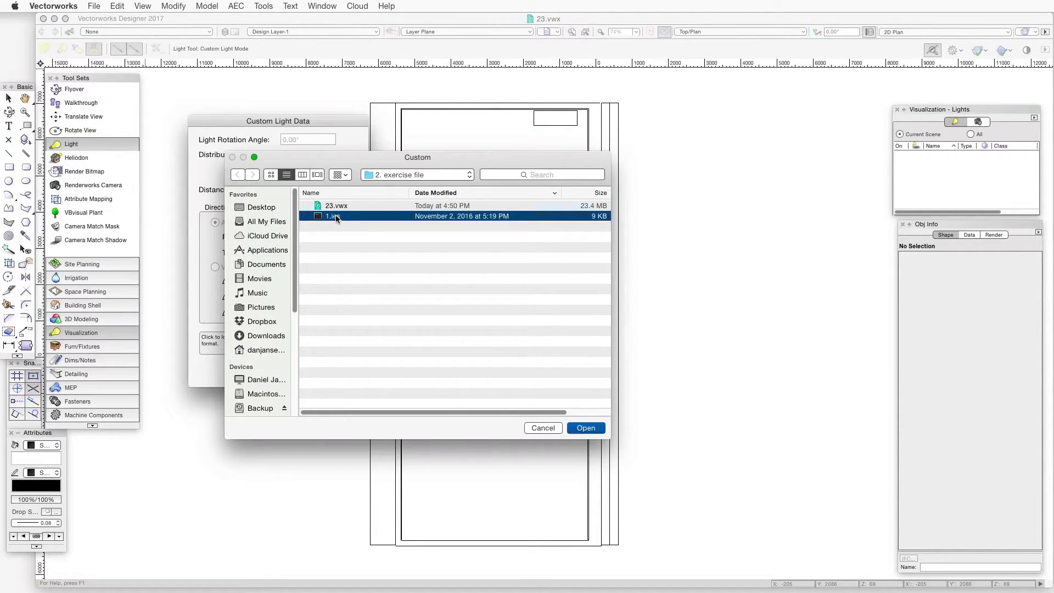
click(587, 427)
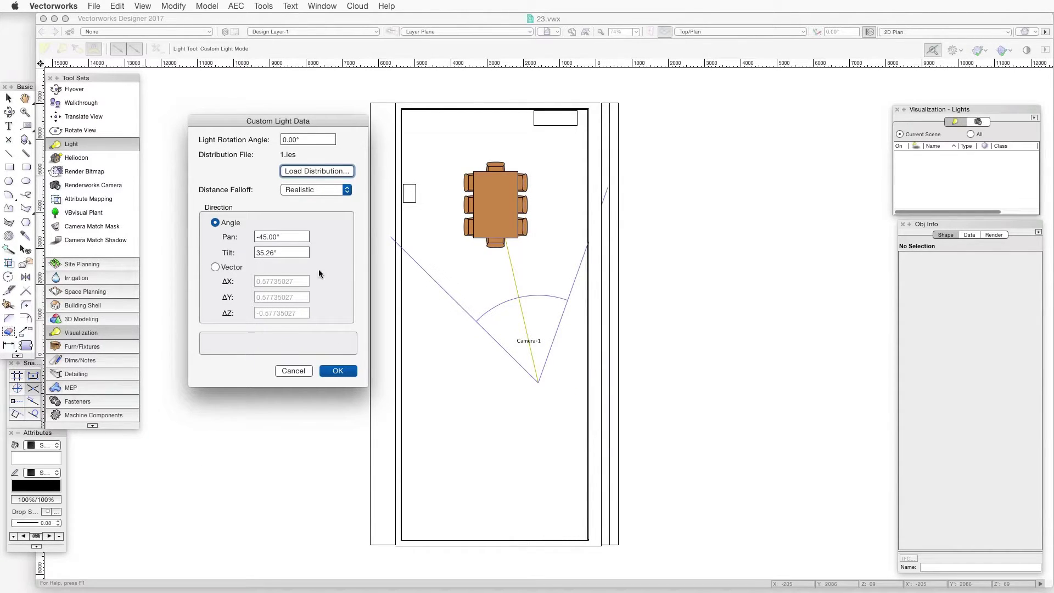
Accept the 1.ies light settings and place Light-1 on the dining table, setting its direction.
click(338, 371)
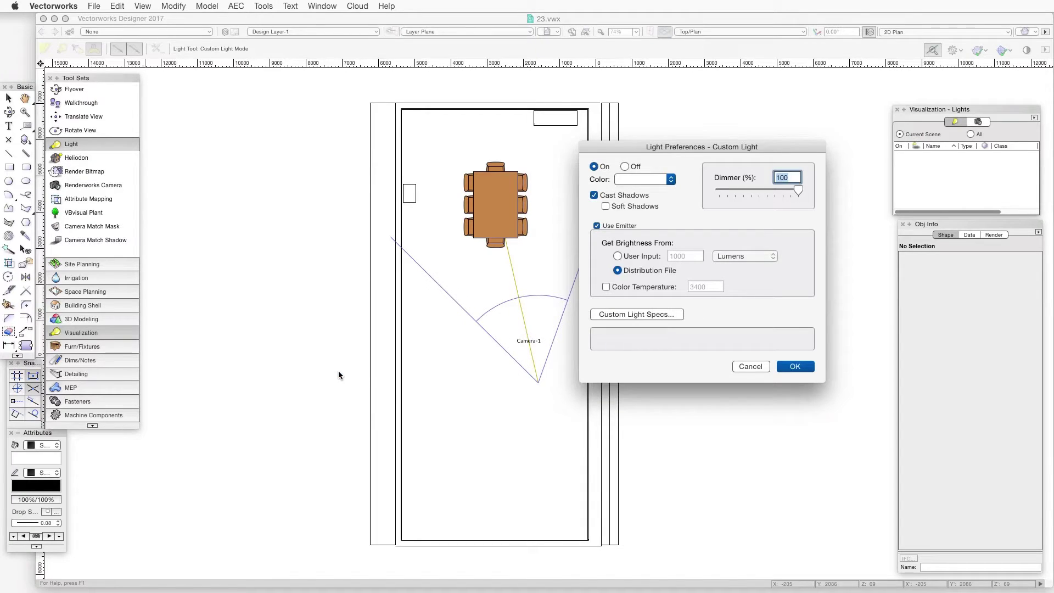
drag(694, 147, 742, 130)
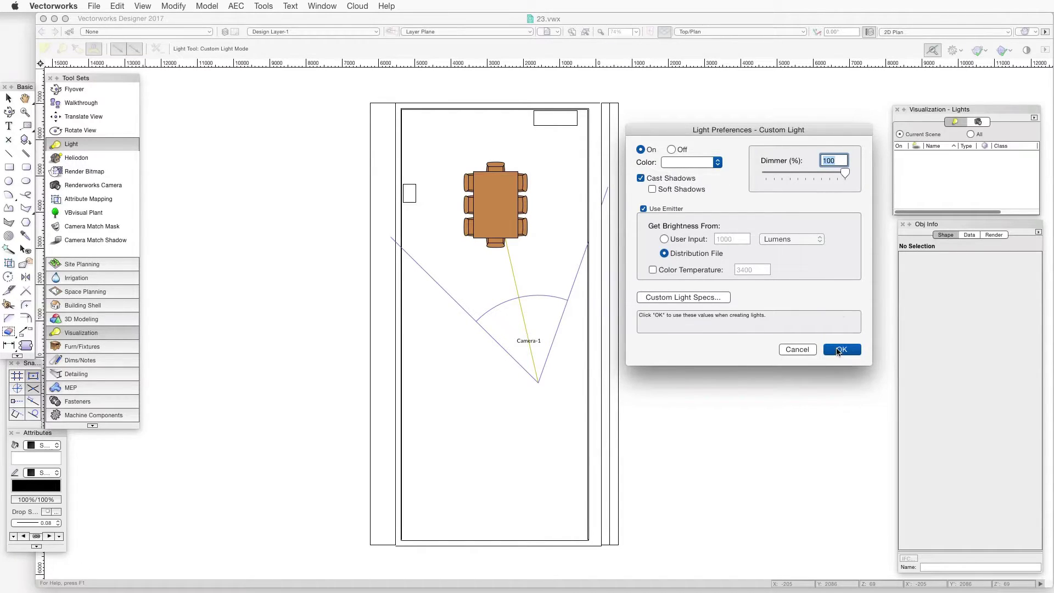
click(839, 349)
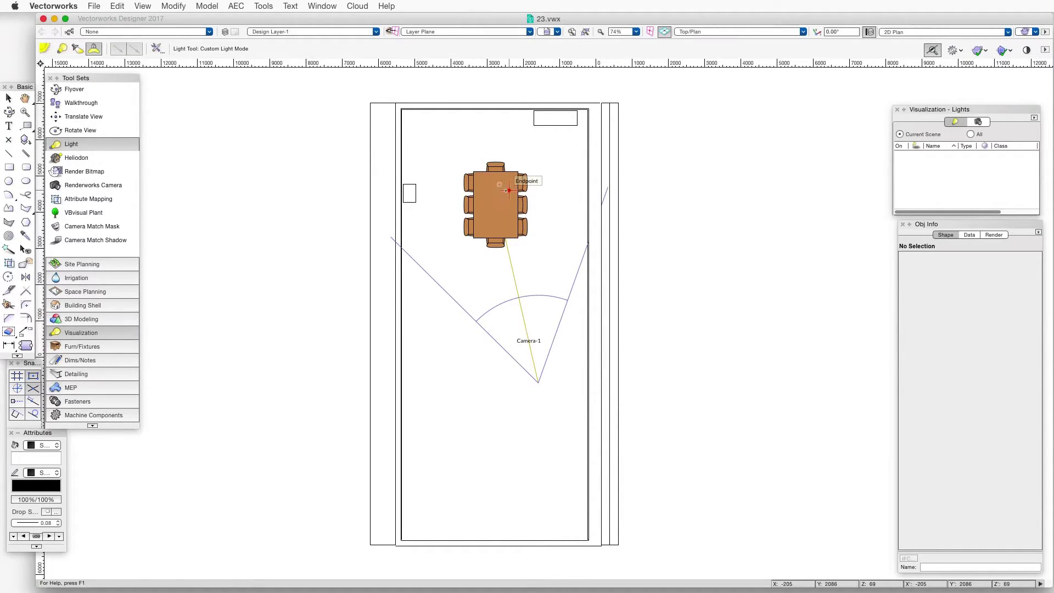
click(498, 190)
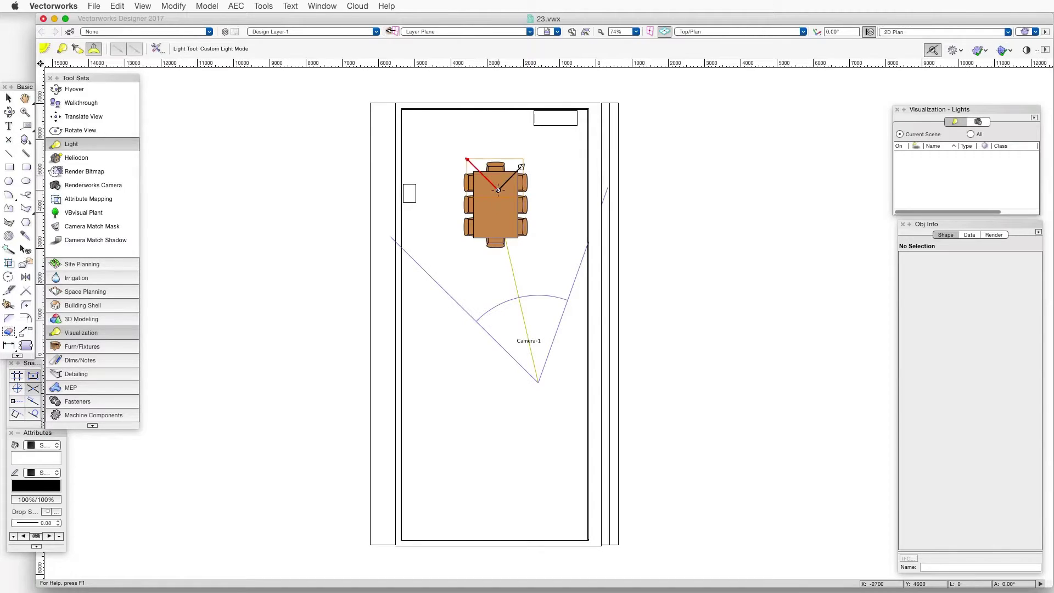
click(521, 166)
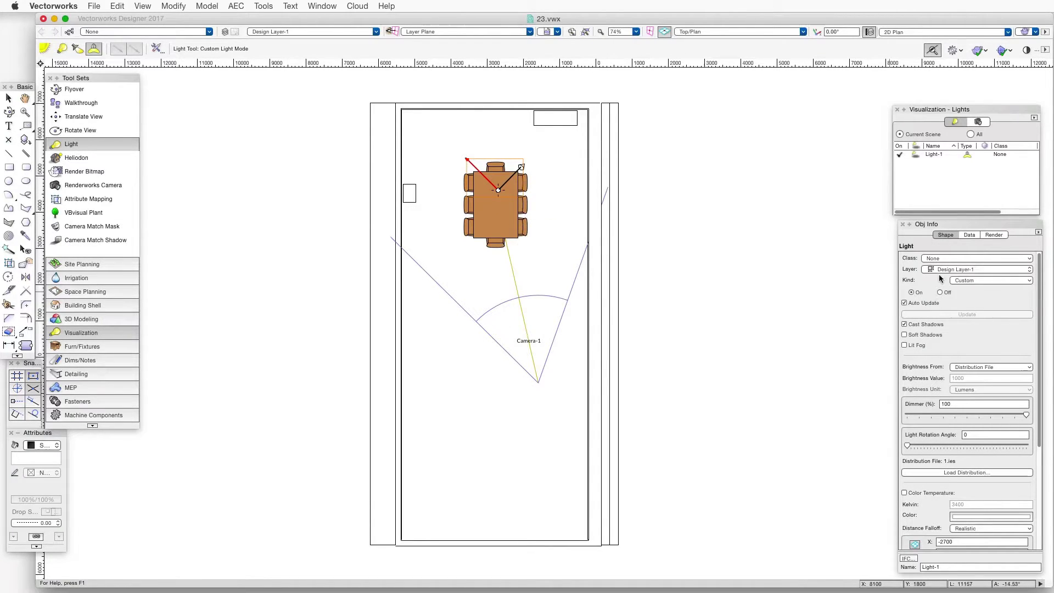
Set Light-1's Z height to 2600 in the Object Info palette.
drag(963, 223, 724, 69)
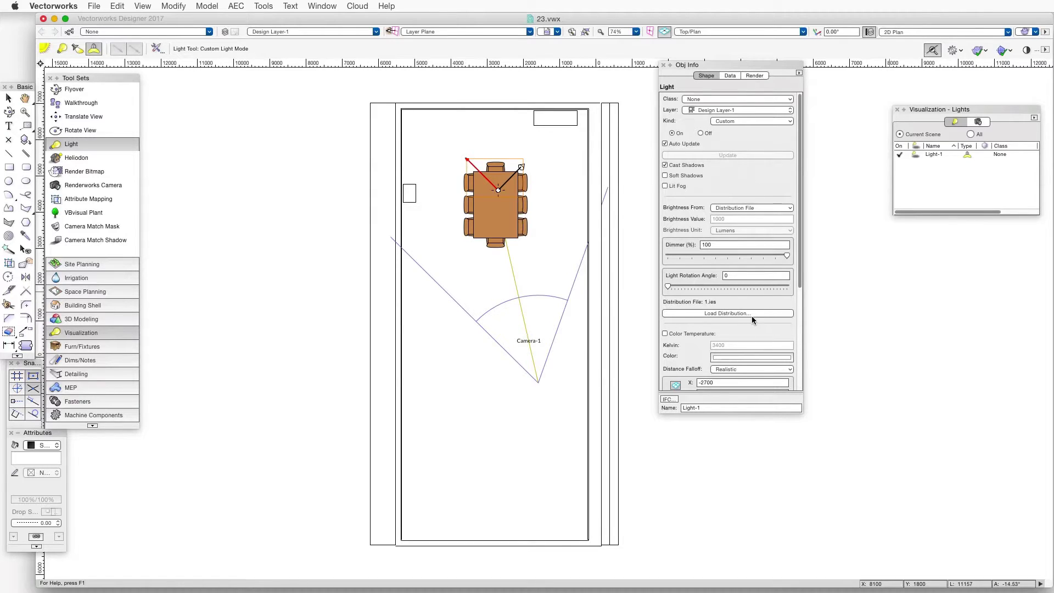
scroll(752, 319, down, 5)
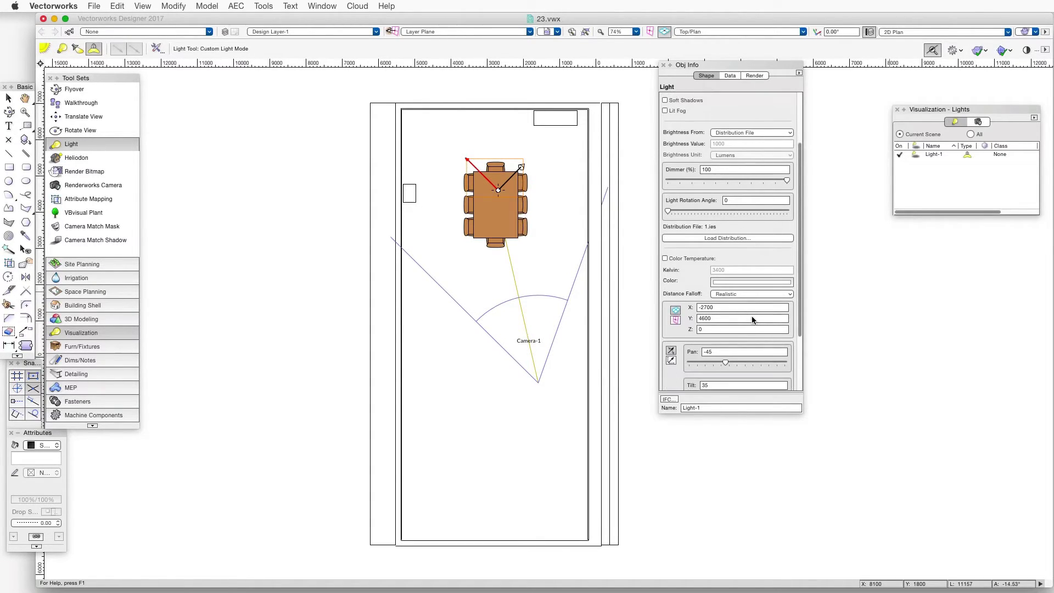
scroll(752, 317, down, 1)
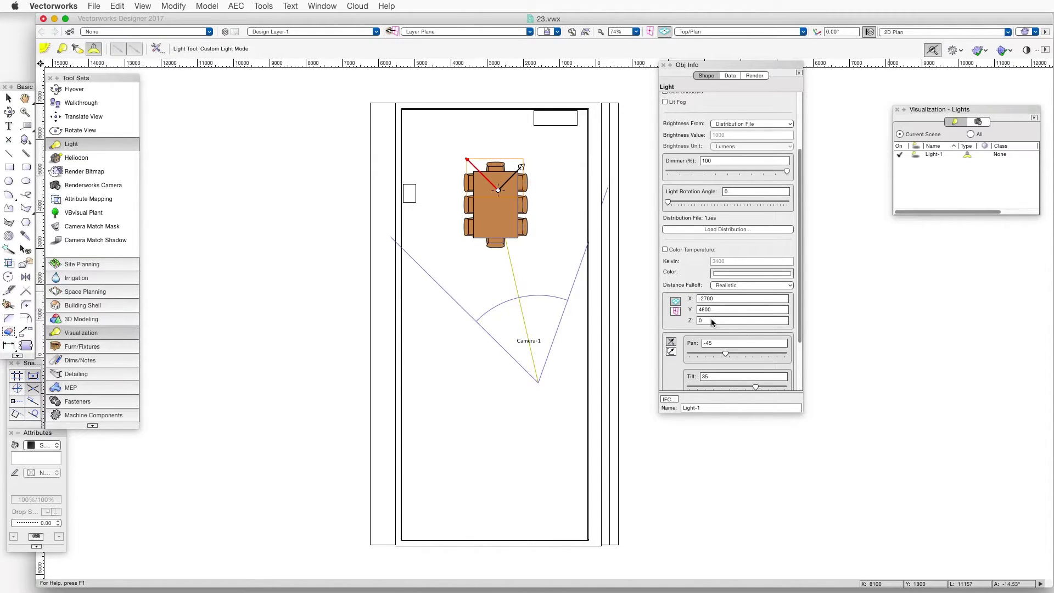
click(712, 322)
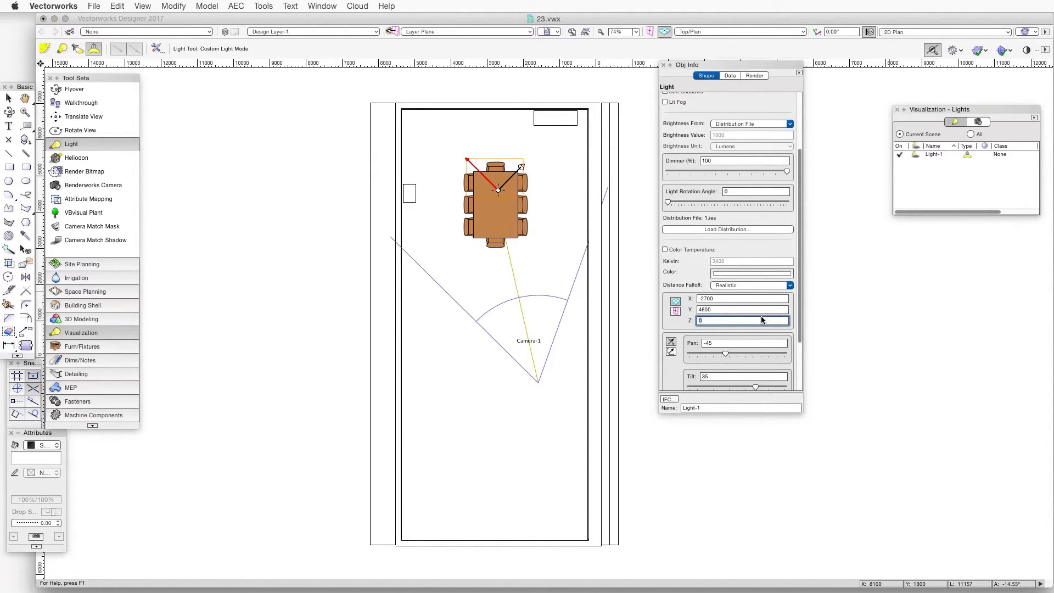
text(2600)
click(670, 342)
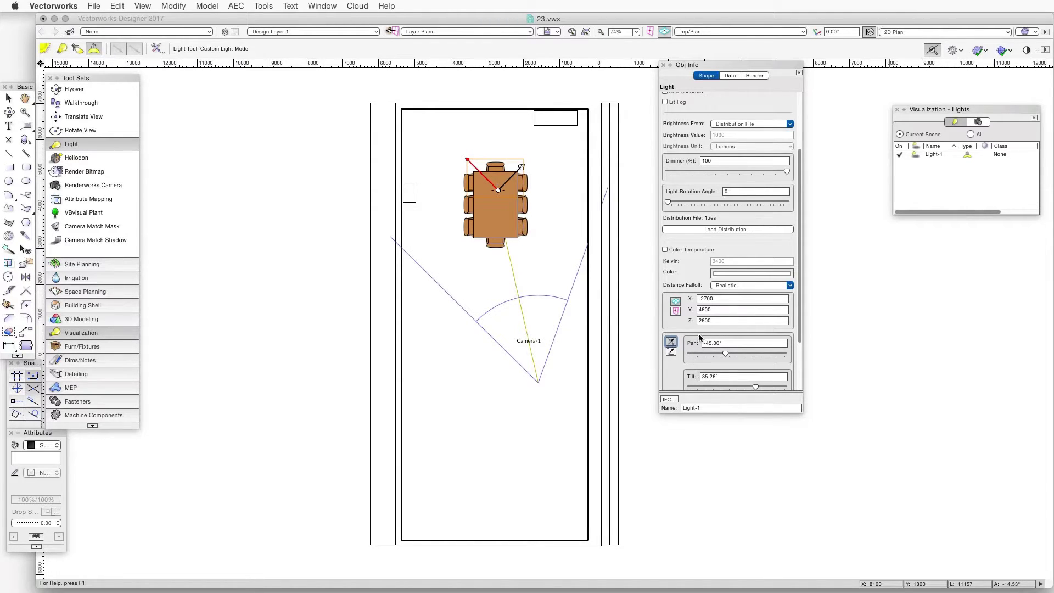
Aim Light-1 with a 0° pan and a 45° tilt.
key(Tab)
text(0)
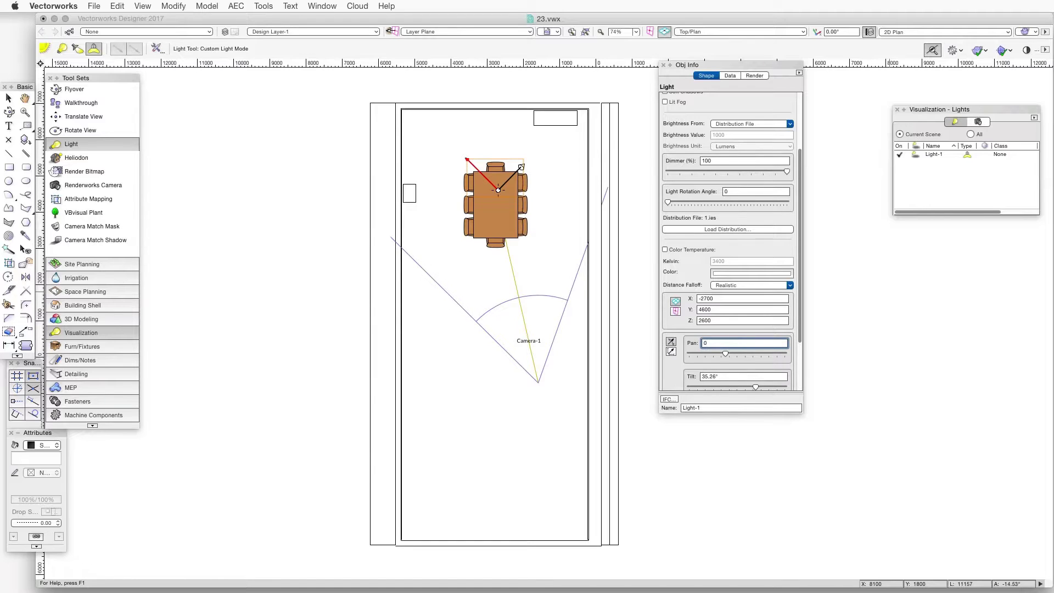
key(Return)
key(Tab)
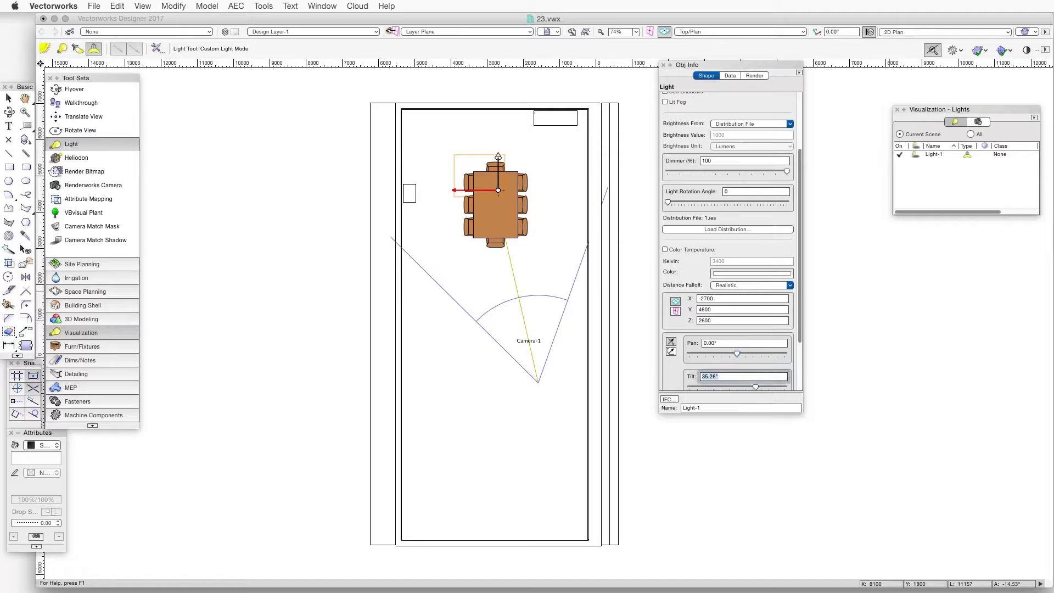
text(45)
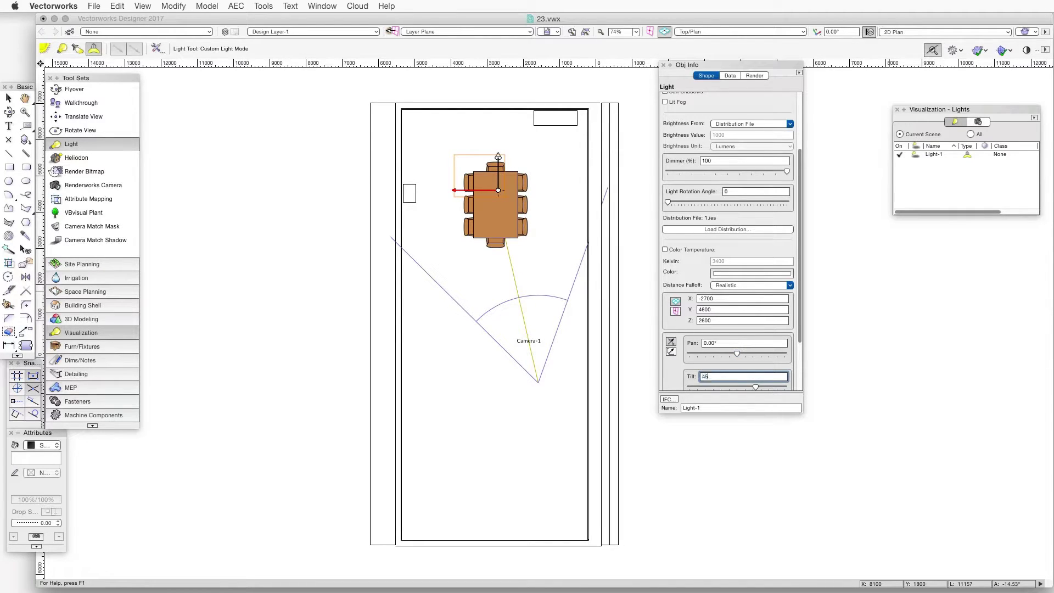
key(Return)
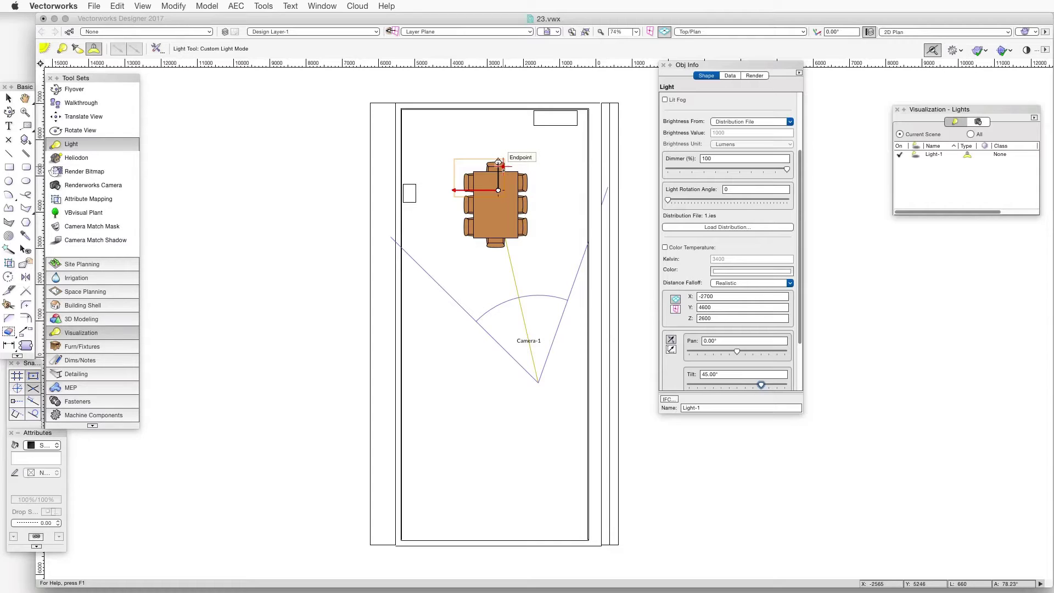
Switch to the Selection tool and show saved perspective view 1.
click(8, 98)
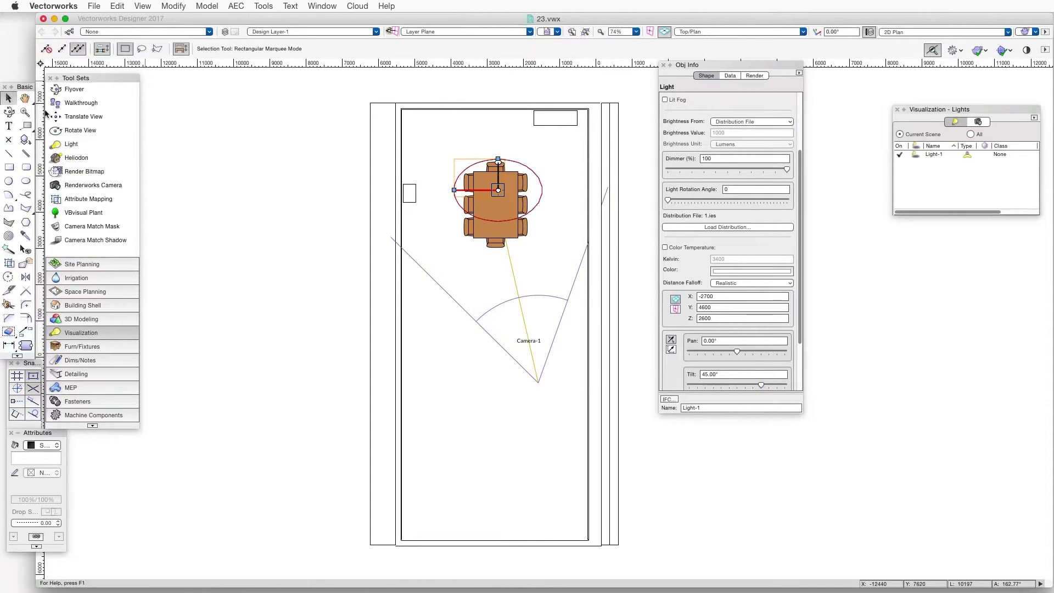
click(555, 32)
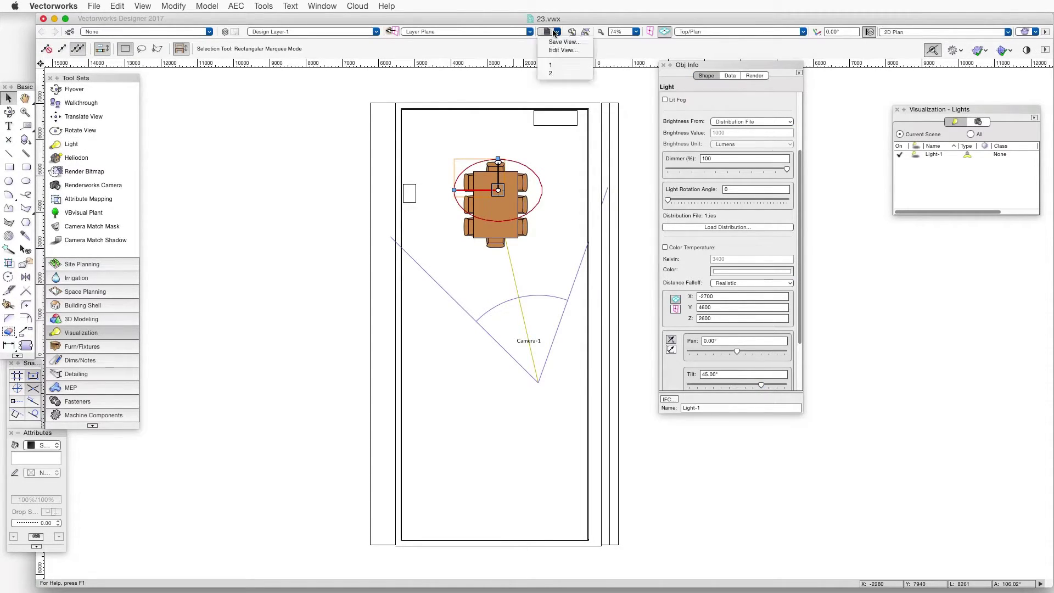
click(556, 65)
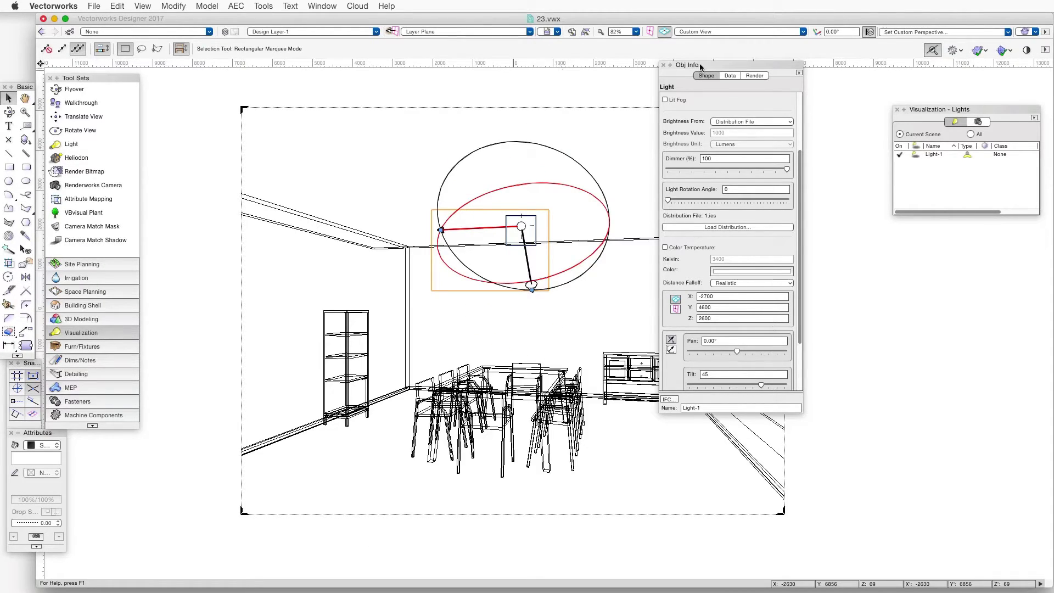
drag(699, 63, 822, 100)
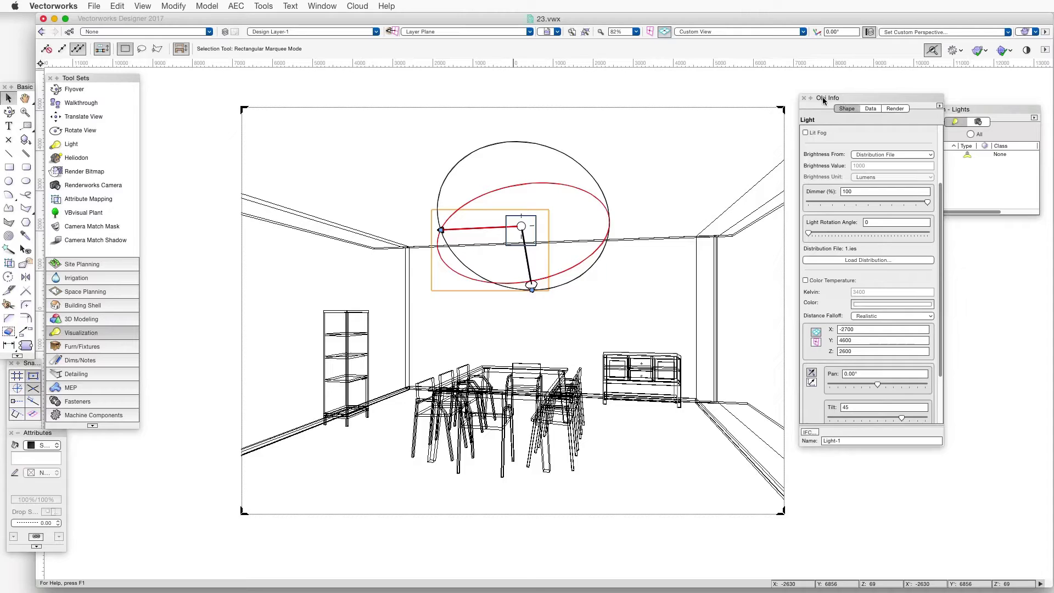
Render the view with Final Quality Renderworks.
click(144, 6)
mouse_move(159, 73)
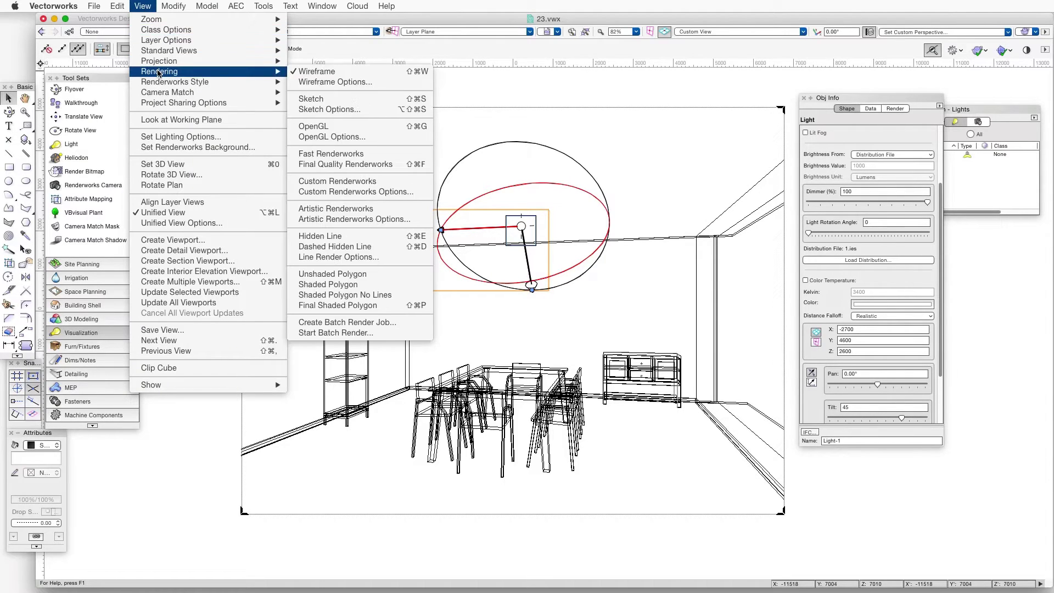
click(354, 163)
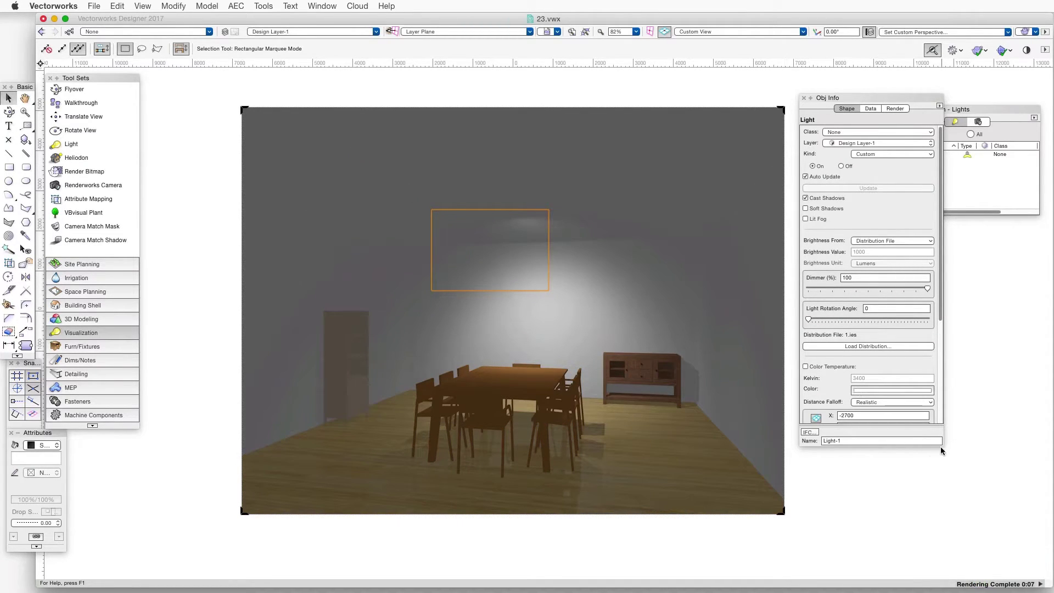
Turn on Soft Shadows for Light-1 and steepen its tilt to 68°.
drag(940, 450, 951, 571)
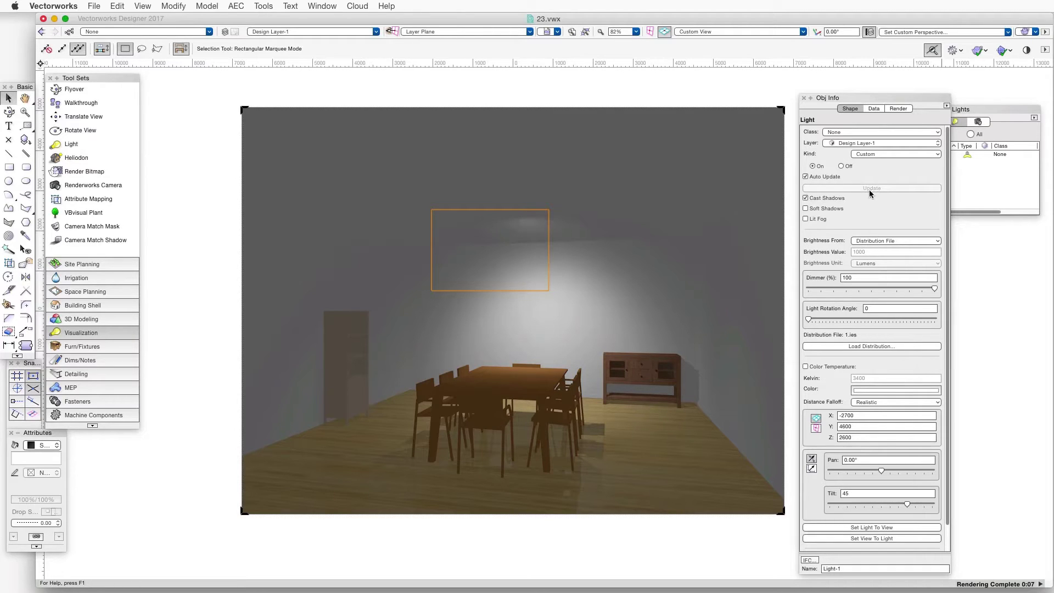
click(805, 208)
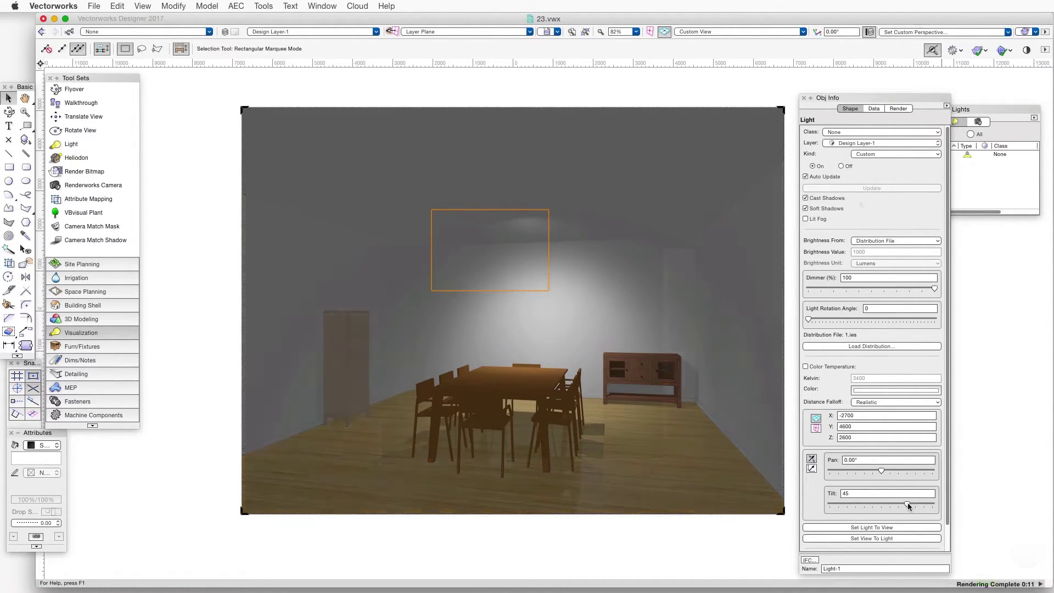
mouse_move(908, 505)
mouse_down()
mouse_move(899, 507)
mouse_move(920, 505)
mouse_up()
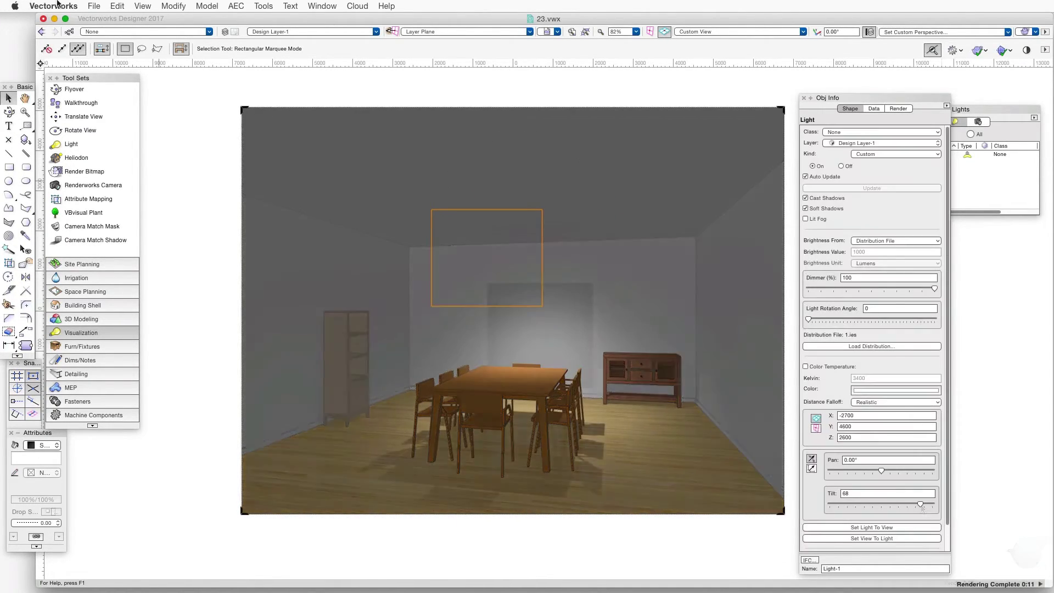
click(142, 6)
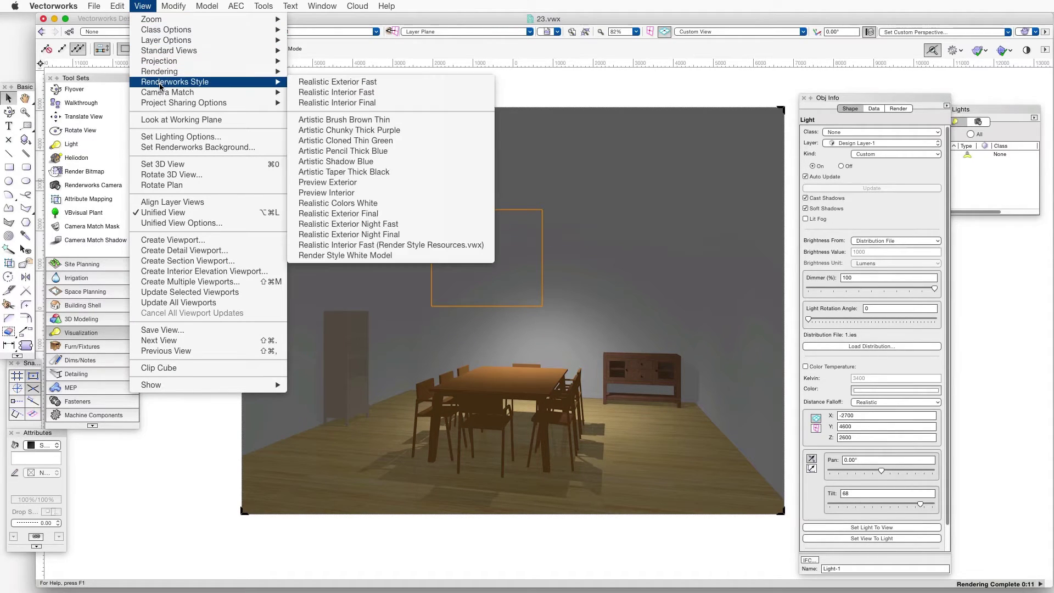
Render the dining room perspective in the Realistic Interior Final Renderworks style.
mouse_move(165, 71)
mouse_move(220, 82)
click(342, 103)
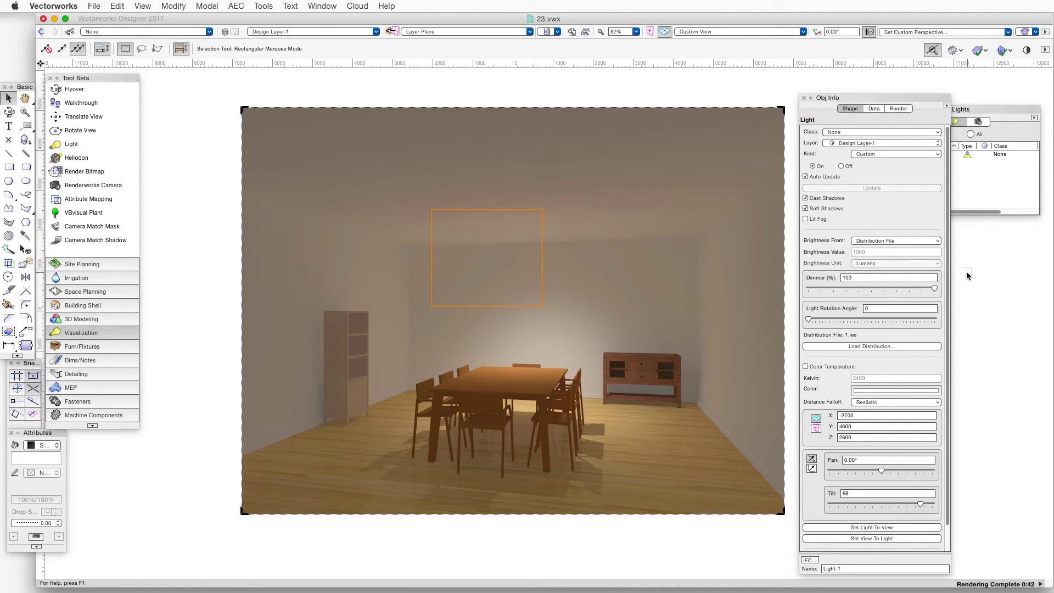
click(859, 346)
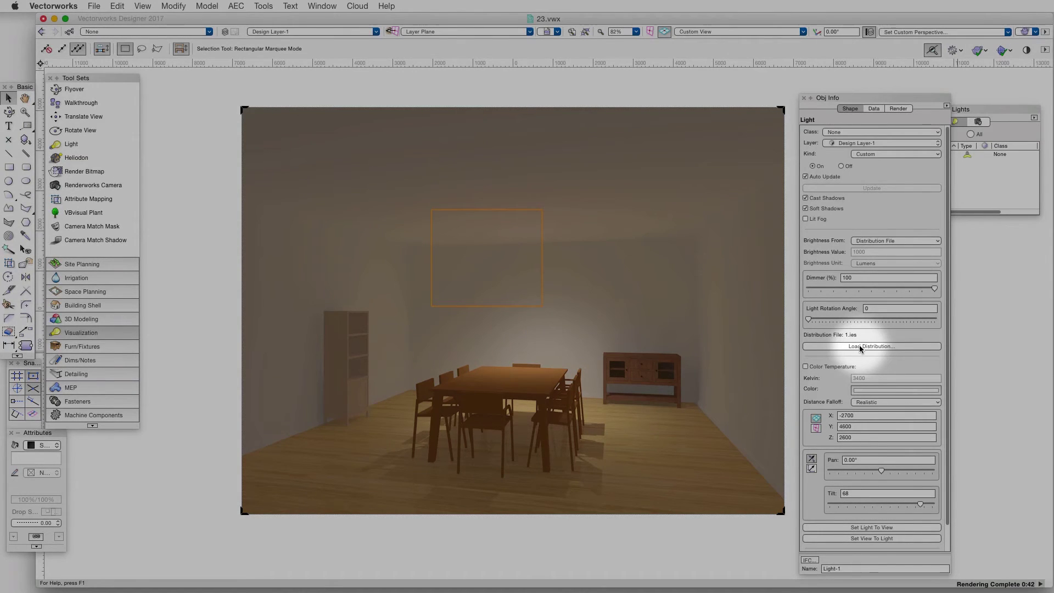